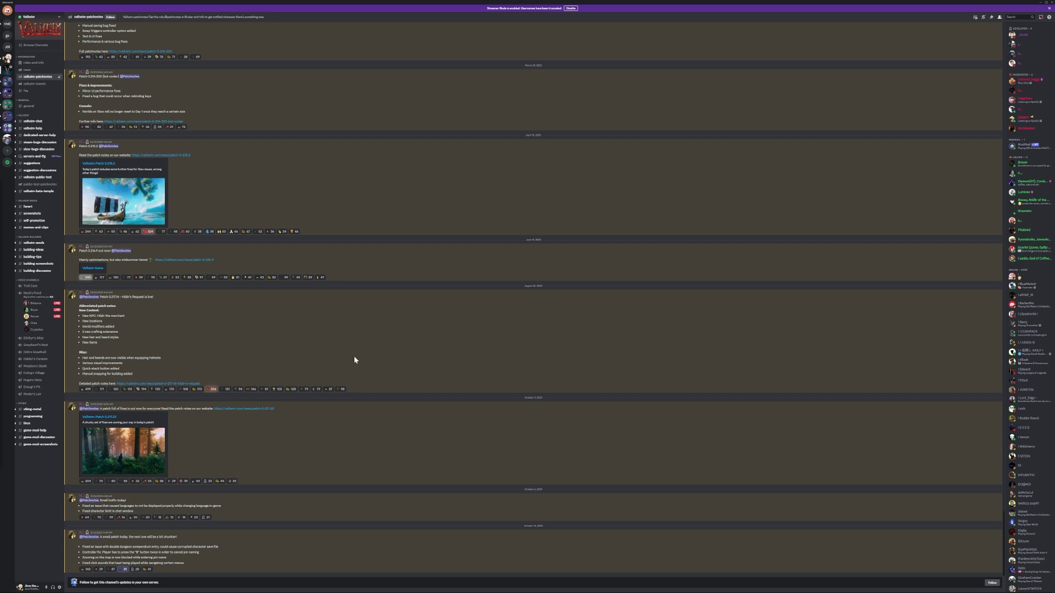
- Leave user settings for the channel and try zooming the interface in and out
click(62, 587)
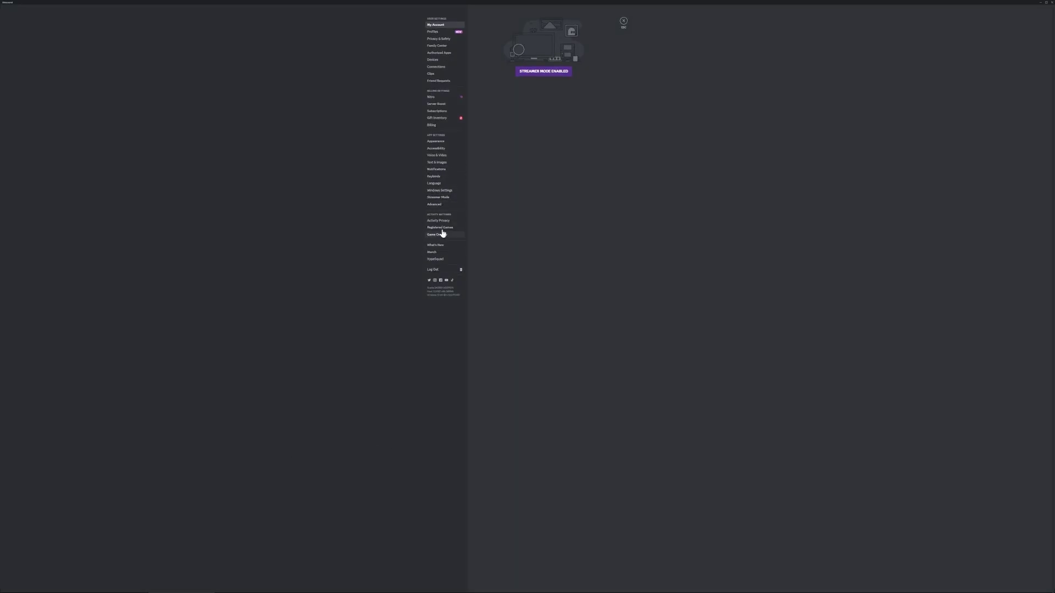
key(Escape)
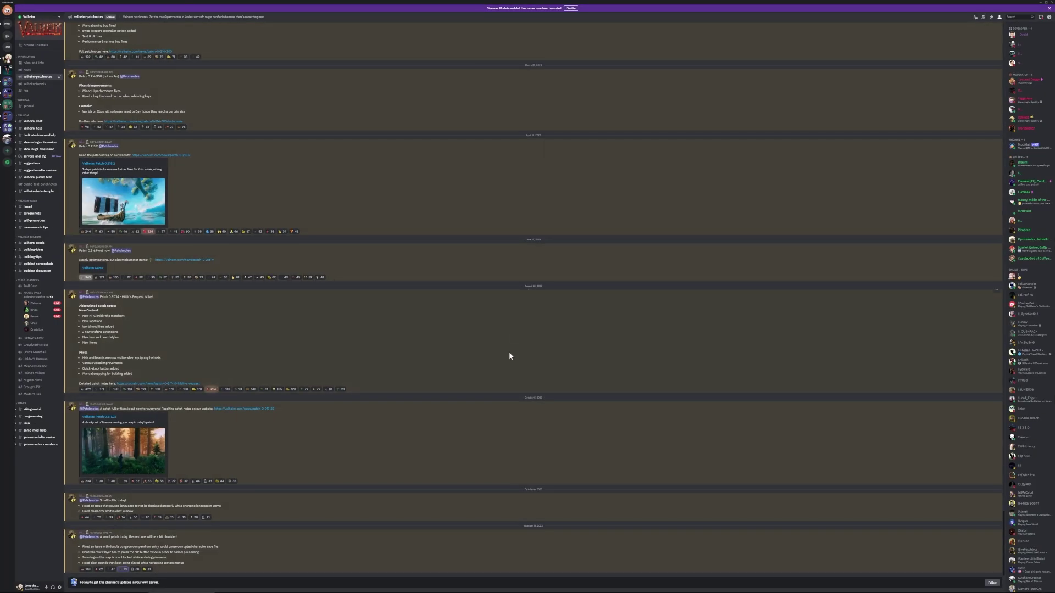
key(ctrl)
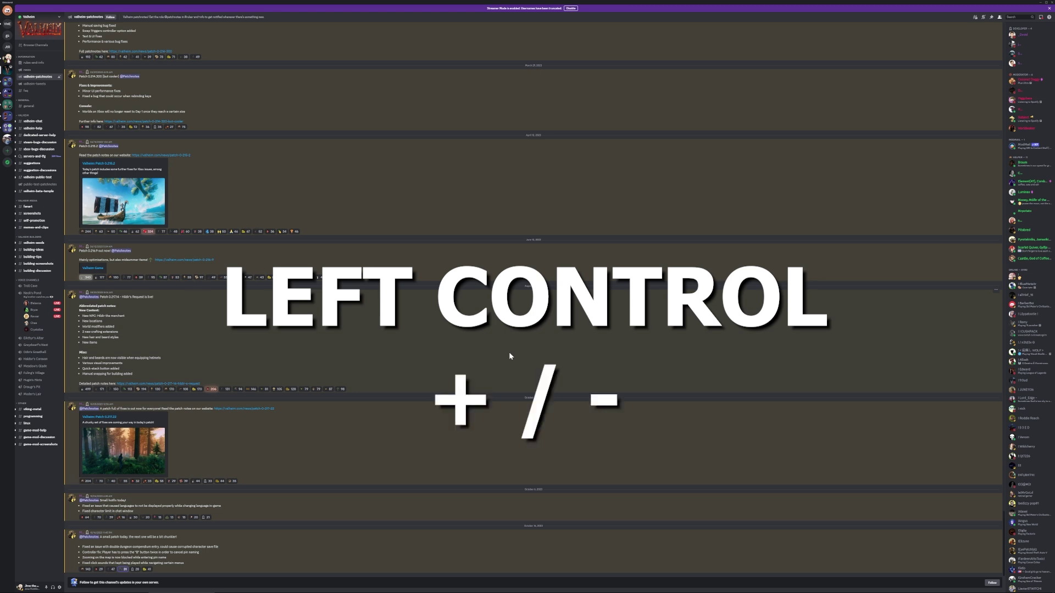
key(ctrl+plus)
key(ctrl+plus)
key(ctrl+plus)
key(ctrl+plus)
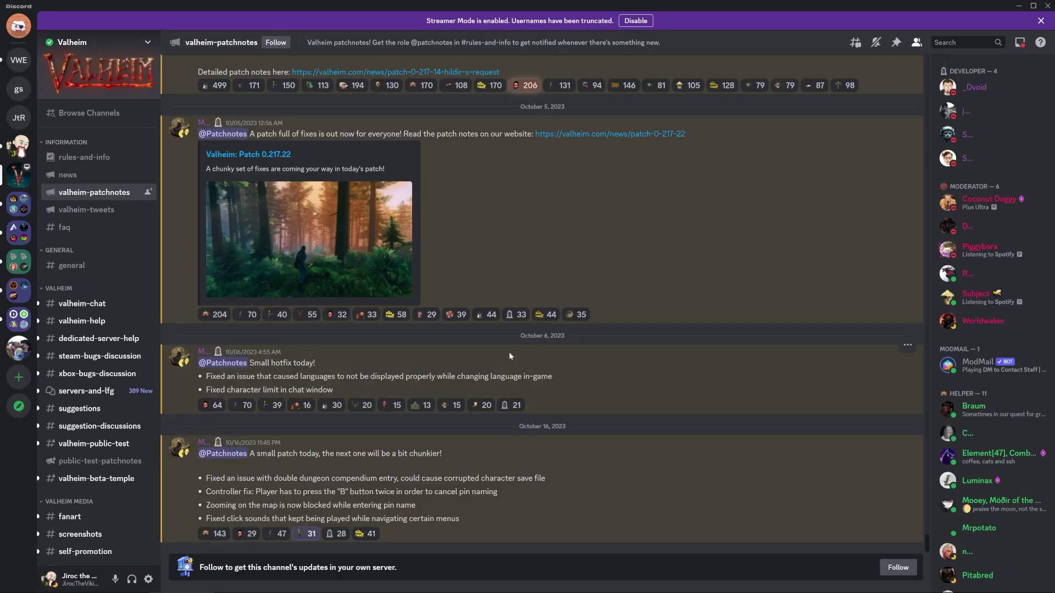
key(ctrl+plus)
key(ctrl+plus)
key(ctrl+plus)
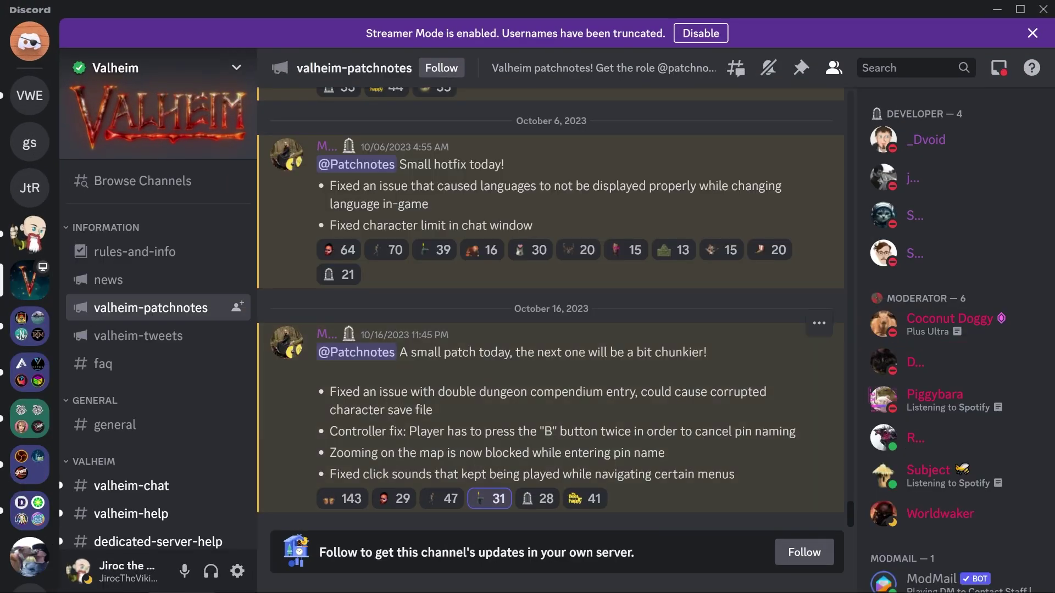
key(ctrl+minus)
key(ctrl+minus)
key(ctrl+minus)
key(ctrl+minus)
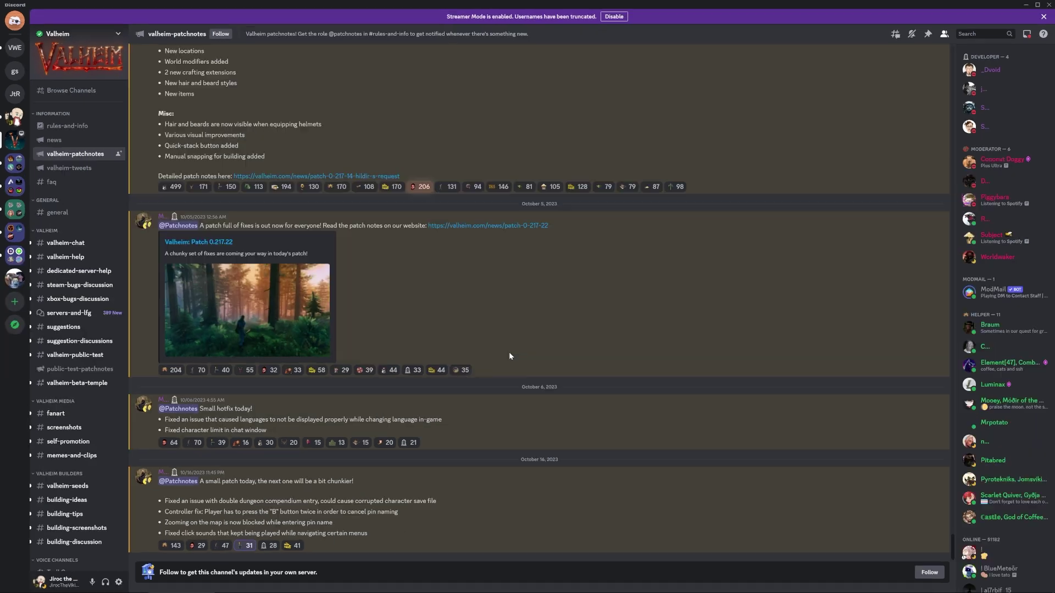
key(ctrl+minus)
- Fine-tune the zoom to a readable size and reopen user settings on streamer mode
key(ctrl+plus)
key(ctrl+plus)
key(ctrl+plus)
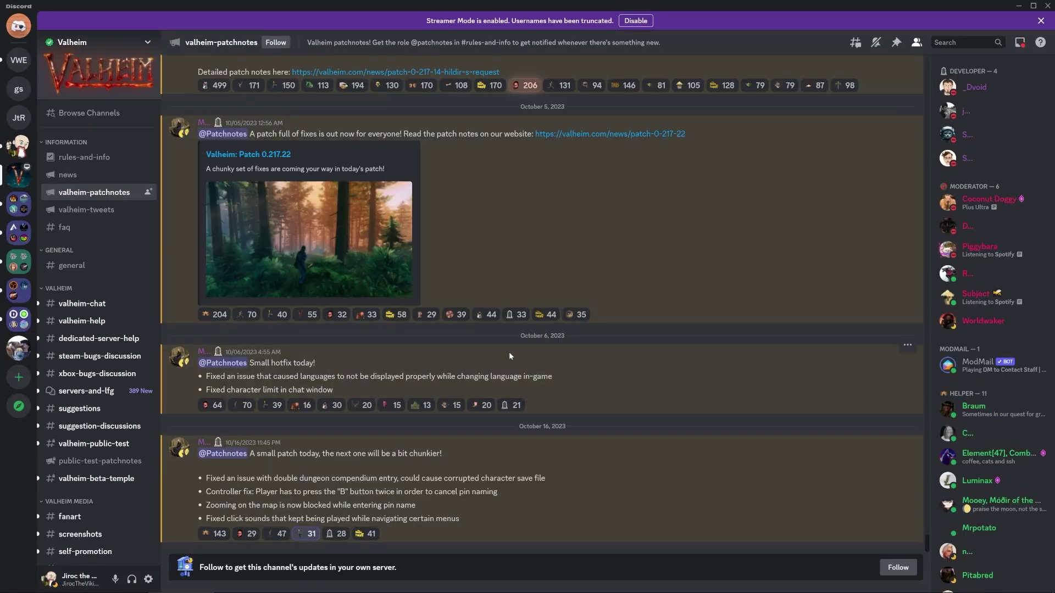
key(ctrl+minus)
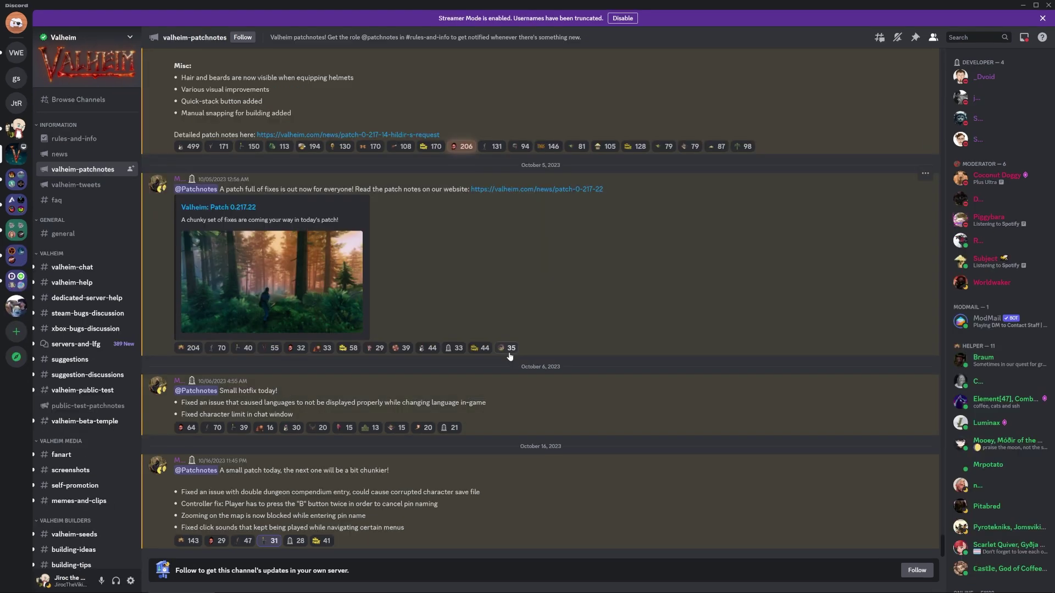
key(ctrl+plus)
key(ctrl+plus)
key(ctrl+plus)
key(ctrl+minus)
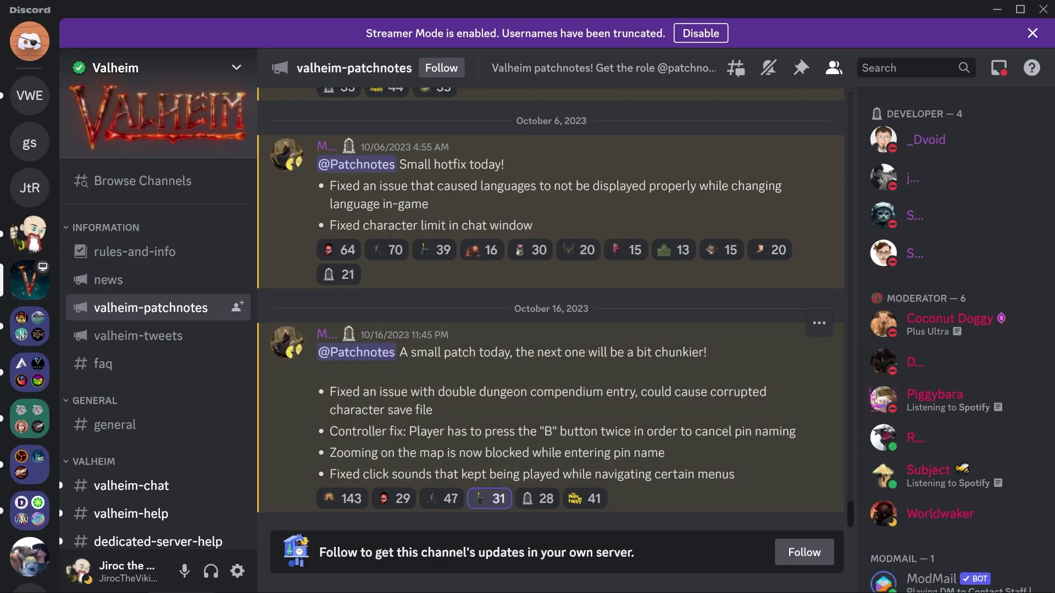
key(ctrl+minus)
key(ctrl+minus)
key(ctrl+minus)
key(ctrl+plus)
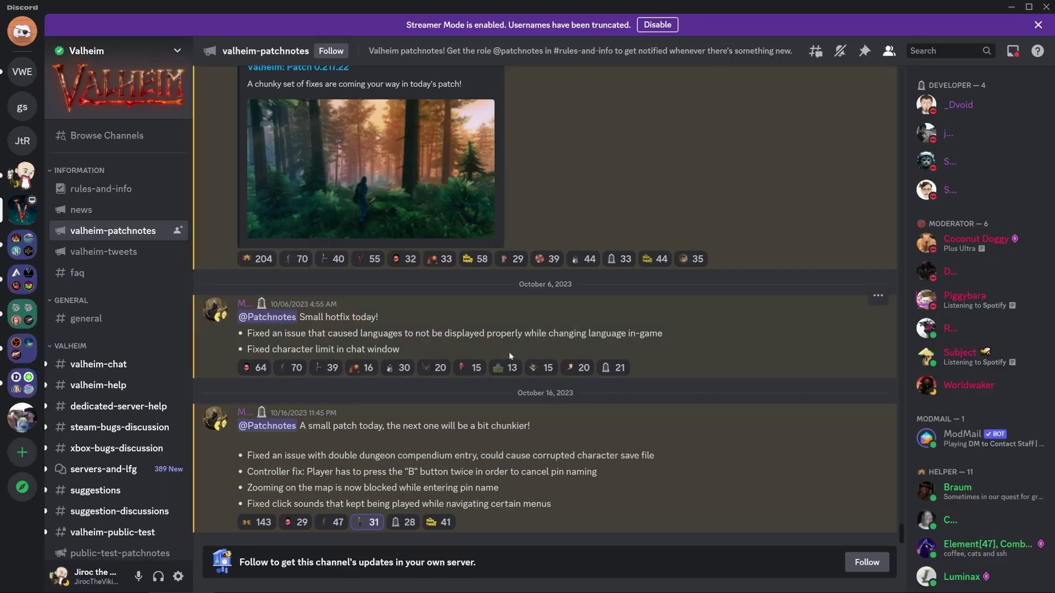
key(ctrl+minus)
key(ctrl+plus)
click(179, 577)
scroll(247, 495, down, 2)
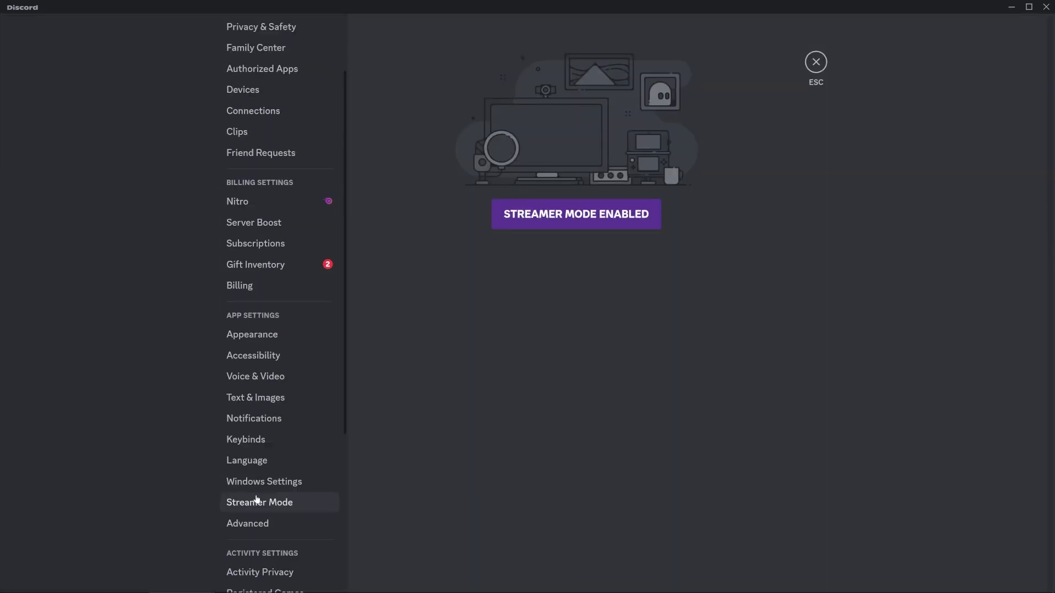
scroll(258, 499, down, 2)
- Show Appearance settings with chat font 16px, group spacing 16px and zoom 150
click(252, 259)
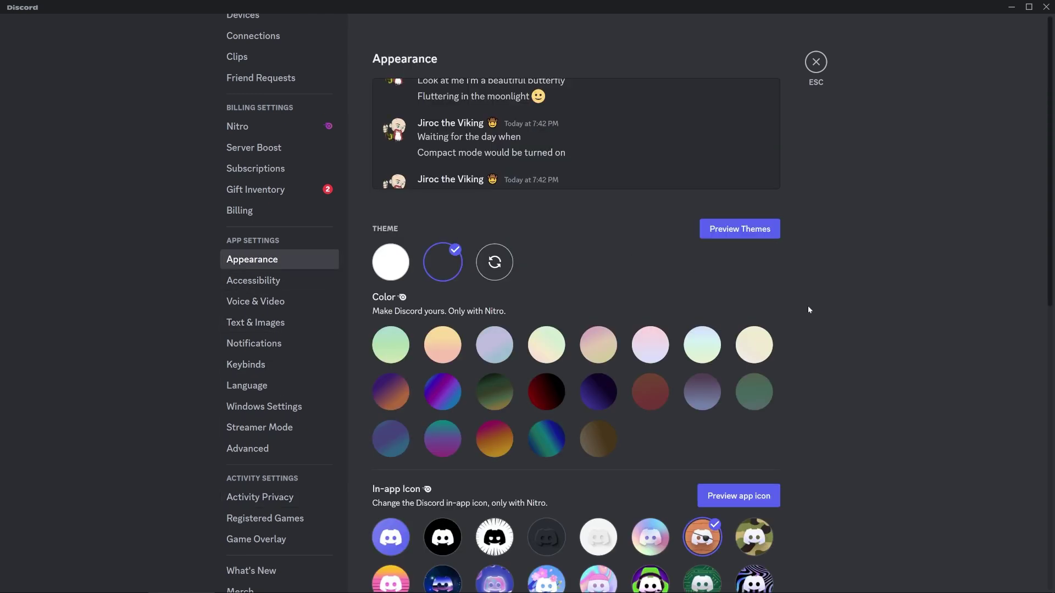
scroll(808, 305, down, 5)
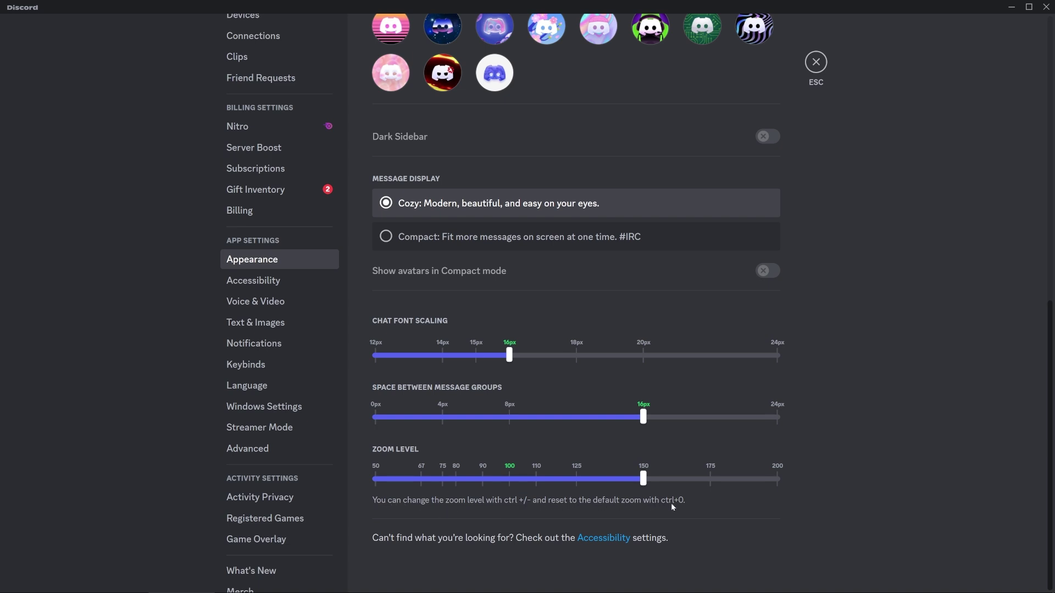
- Reset zoom to default and exit settings to the valheim-patchnotes channel
key(ctrl+0)
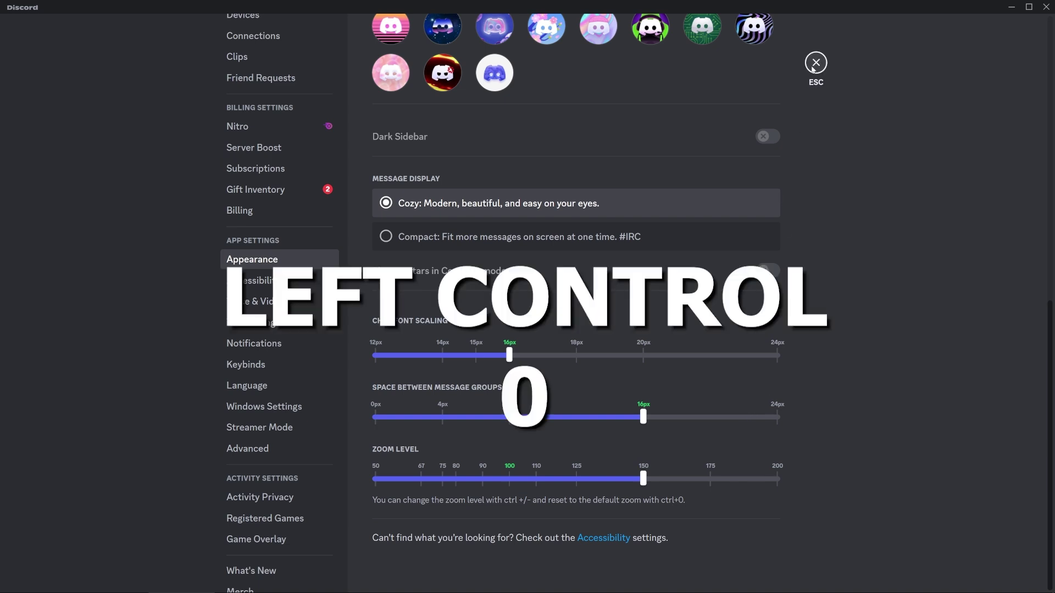
click(816, 62)
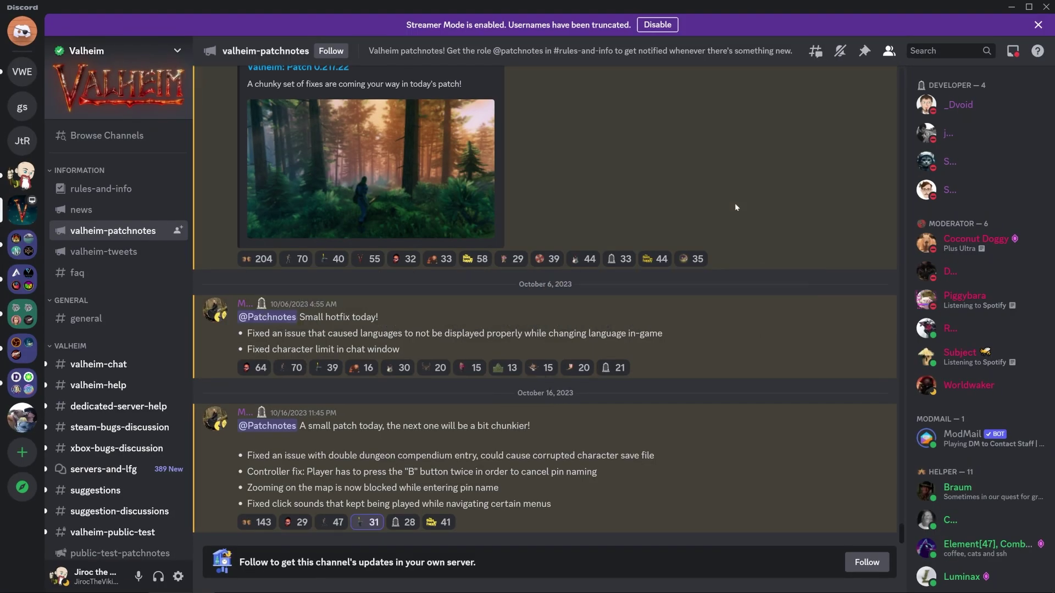